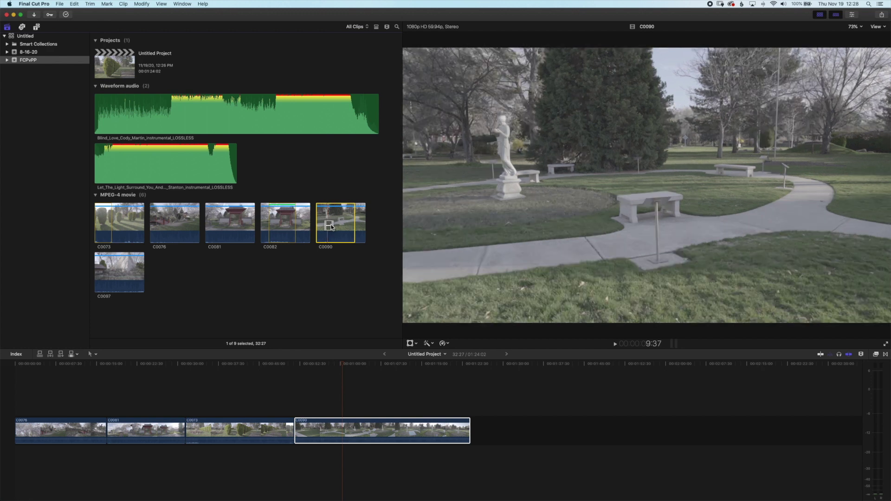
Step: Play and stop the revealed browser clip C0090 to preview it in the viewer
key("space")
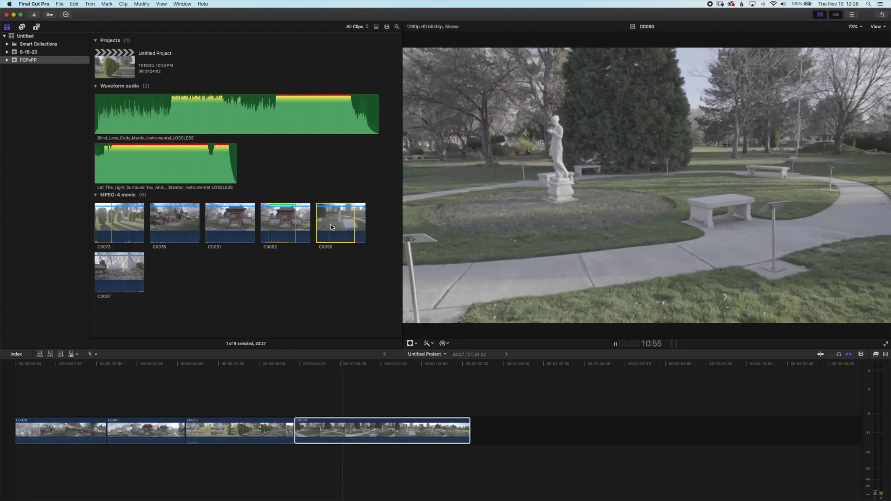
key("space")
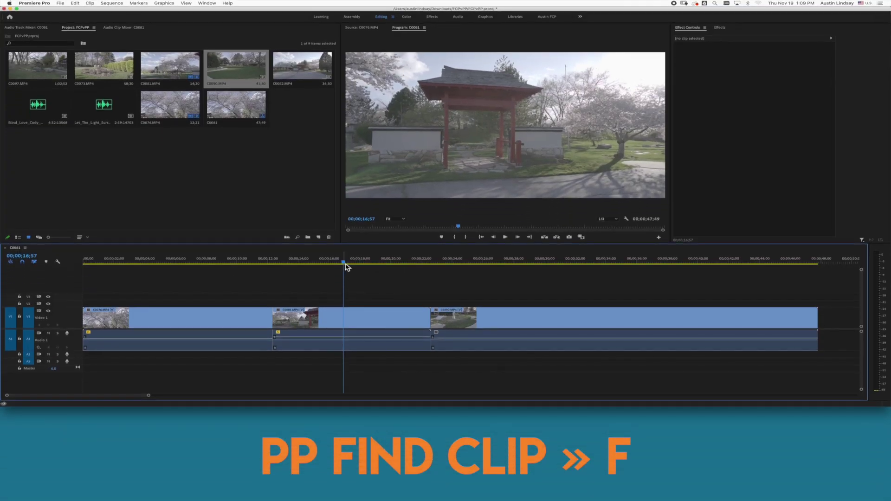
key("f")
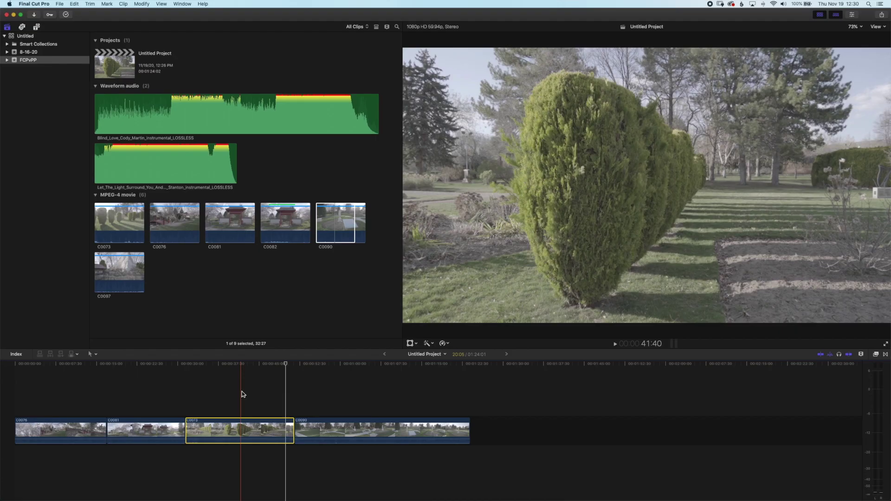
Step: Show C0073's speed controls and drag its retime handle to slow it to about 68%
key("super+r")
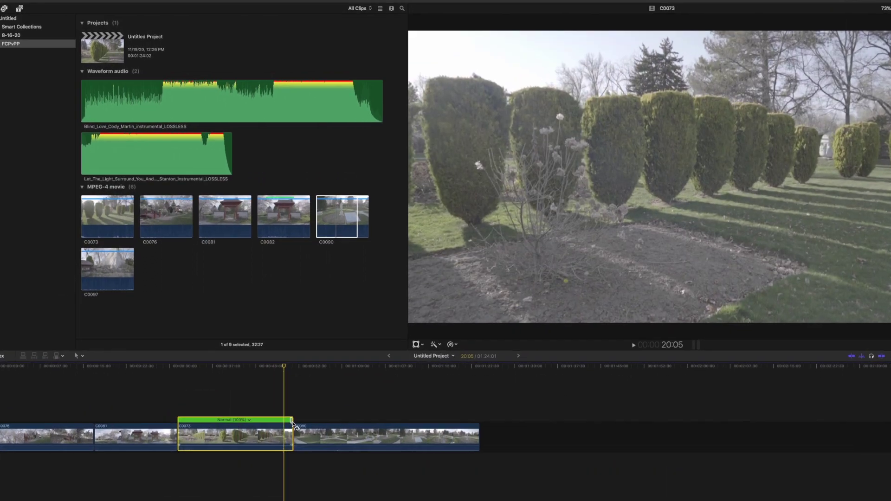
left_click_drag(292, 338, 338, 338)
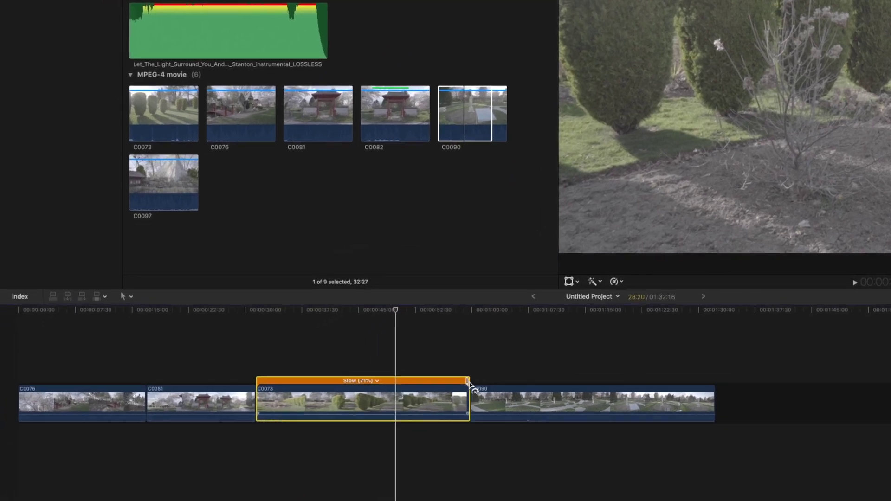
left_click_drag(469, 383, 386, 395)
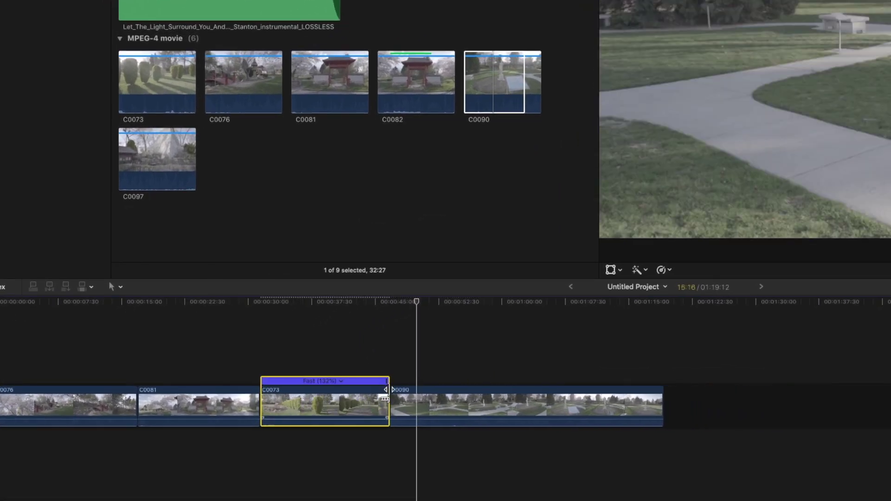
Step: Give C0073 a custom speed of 500%
left_click(341, 382)
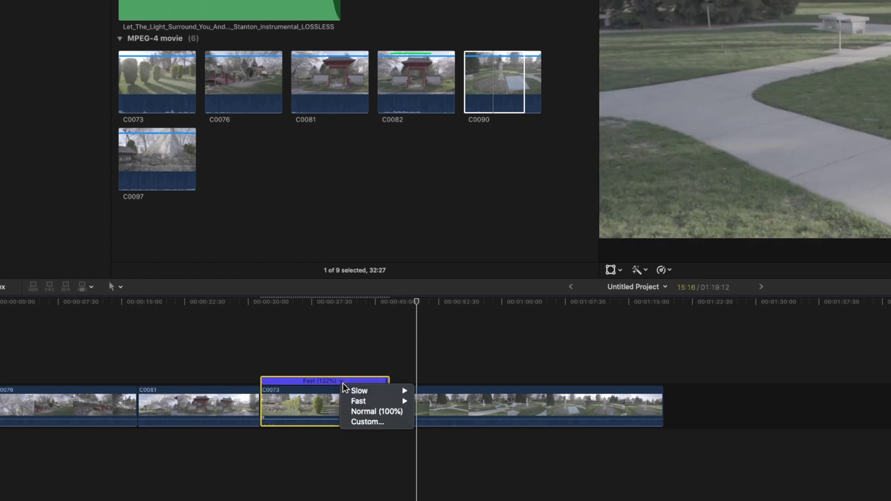
mouse_move(361, 395)
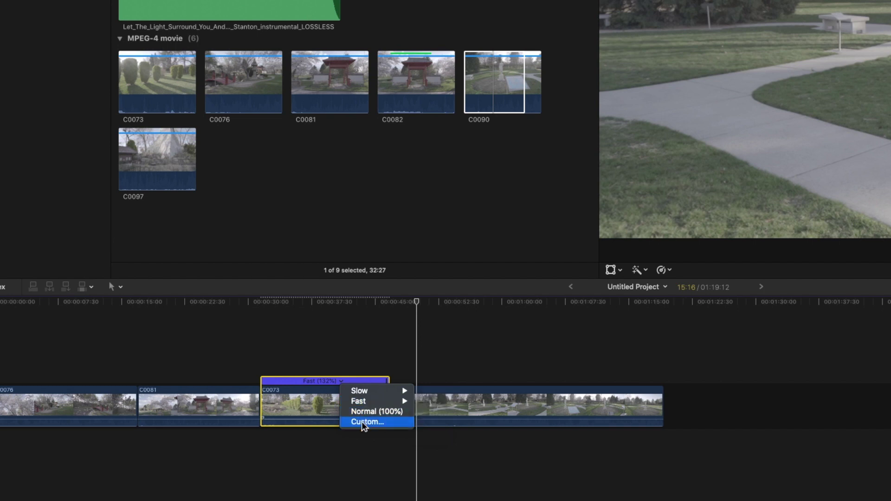
left_click(361, 421)
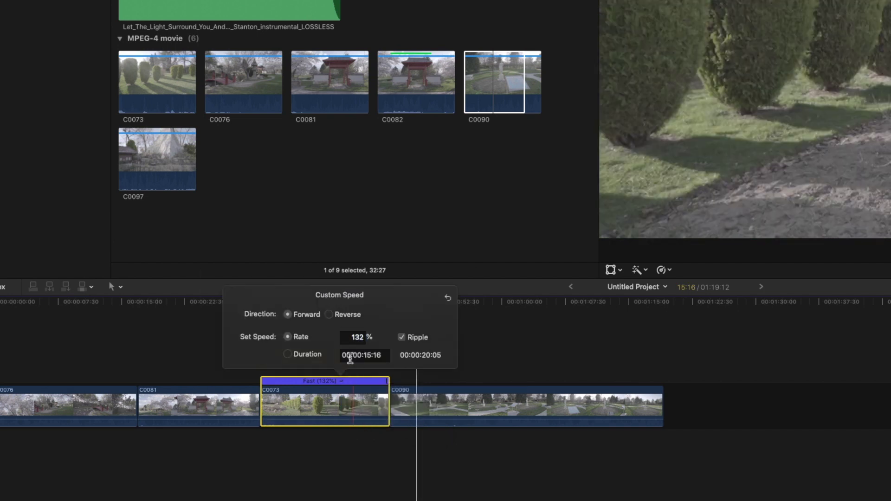
double_click(350, 338)
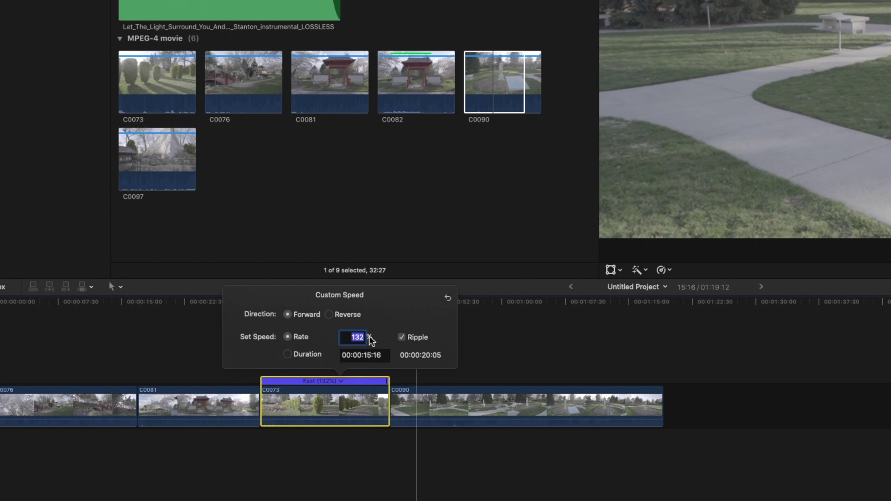
key("Return")
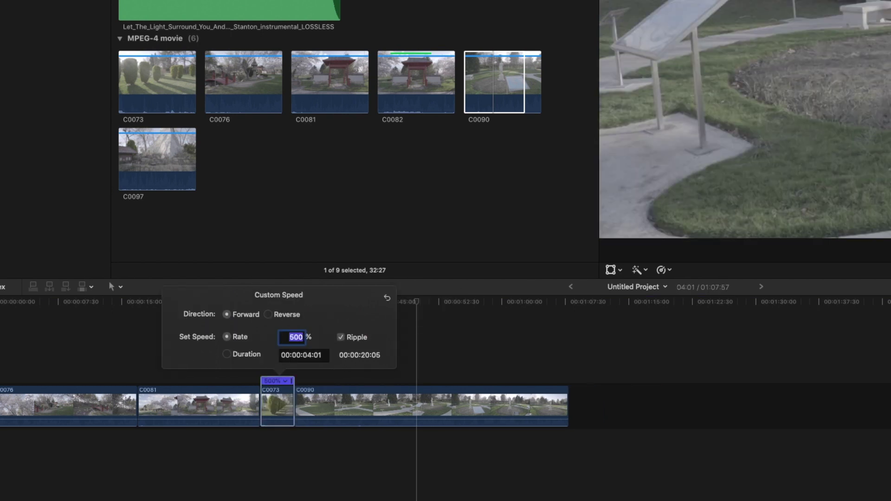
left_click(432, 344)
Step: Return C0073 to Normal (100%) speed from the retime presets
left_click(285, 381)
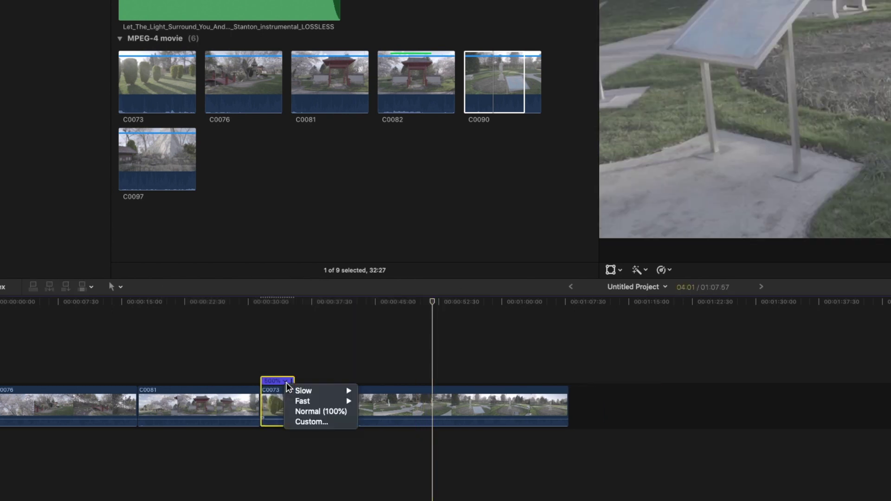
mouse_move(293, 403)
left_click(295, 411)
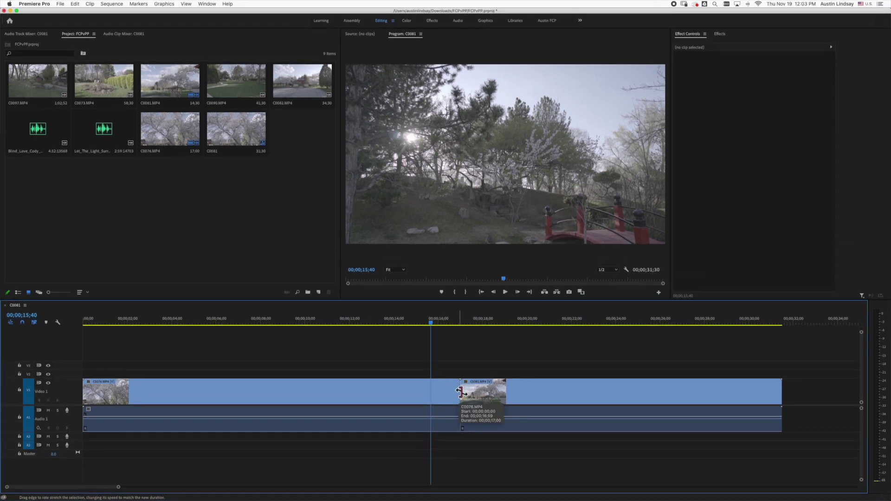
Step: Rate-stretch C0076 shorter, then back out to meet C0081, ending at 83.95% speed
left_click_drag(460, 392, 547, 399)
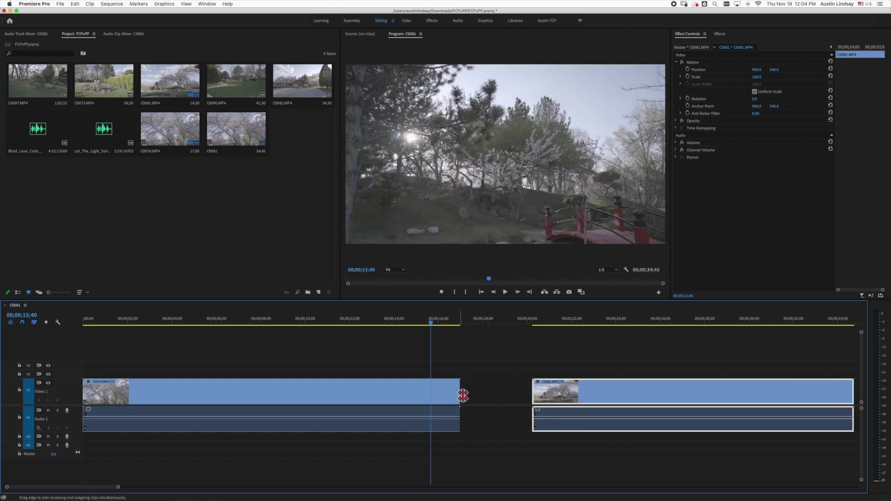
left_click_drag(460, 396, 532, 395)
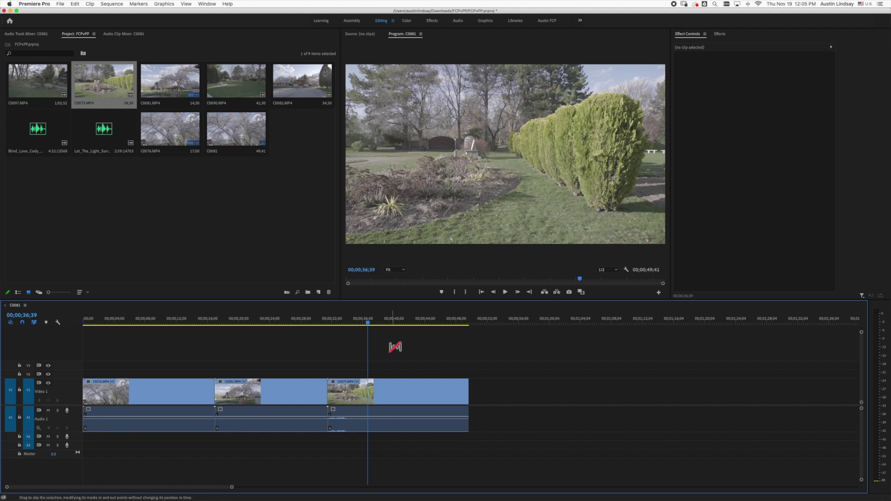
Step: Slip C0073's in and out points so it uses a different part of its footage
left_click(395, 391)
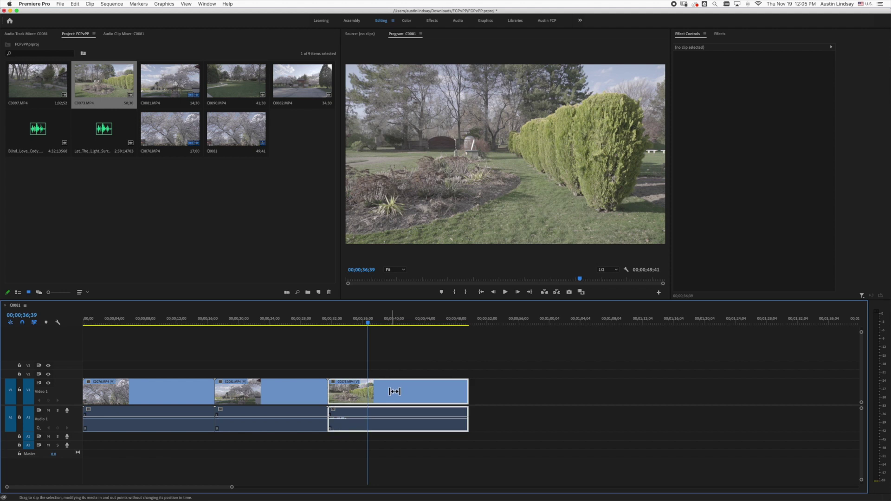
left_click_drag(394, 391, 299, 386)
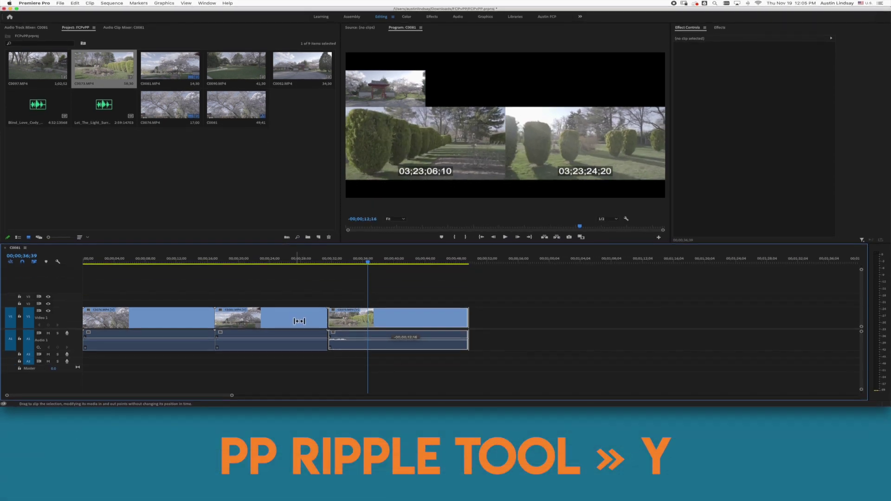
left_click_drag(299, 321, 297, 321)
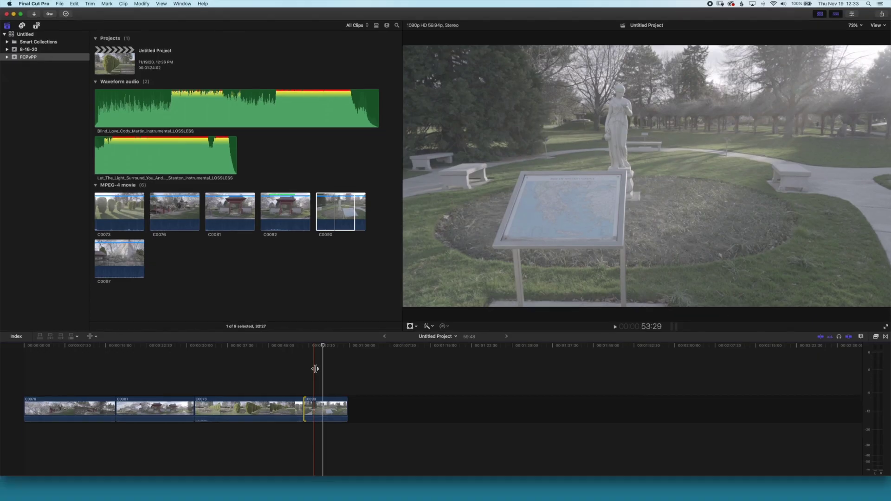
Step: Ripple-trim the edit point between C0073 and C0090 with the Trim tool
key("t")
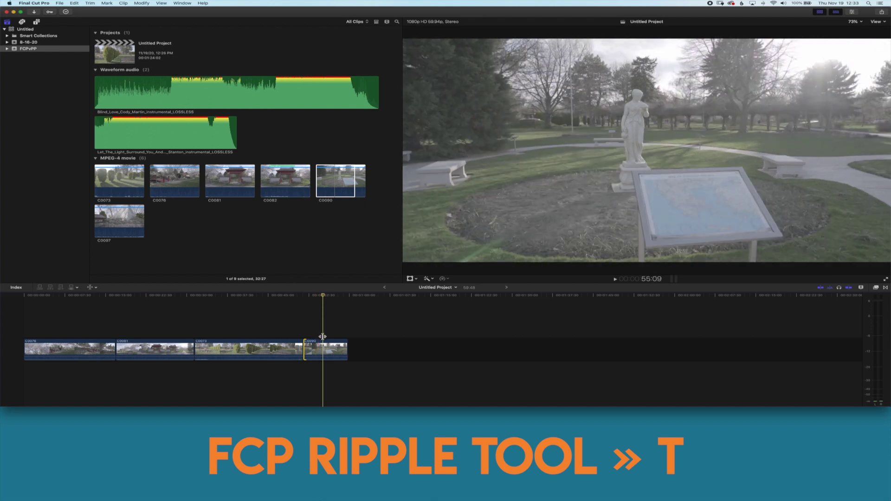
left_click_drag(304, 351, 351, 356)
left_click_drag(351, 428, 412, 414)
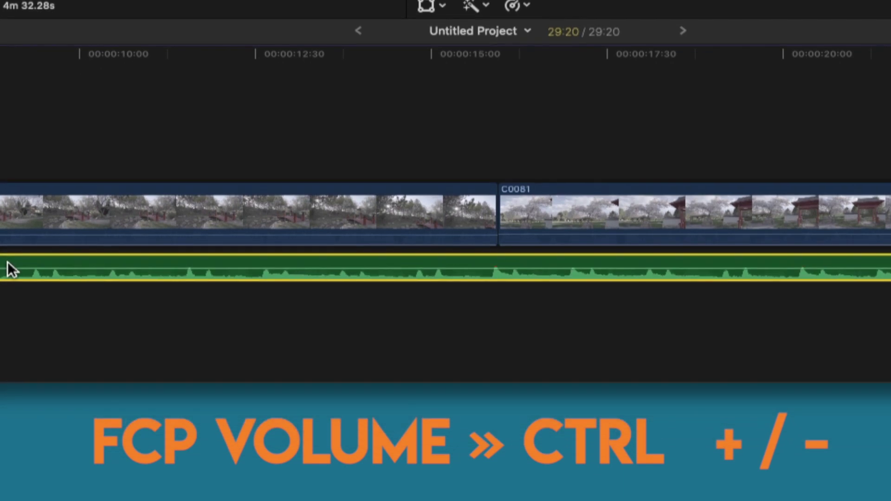
Step: Nudge the audio clip's volume up and down with Ctrl+=/Ctrl+- and the [ and ] keys
key("ctrl+equal")
key("ctrl+equal")
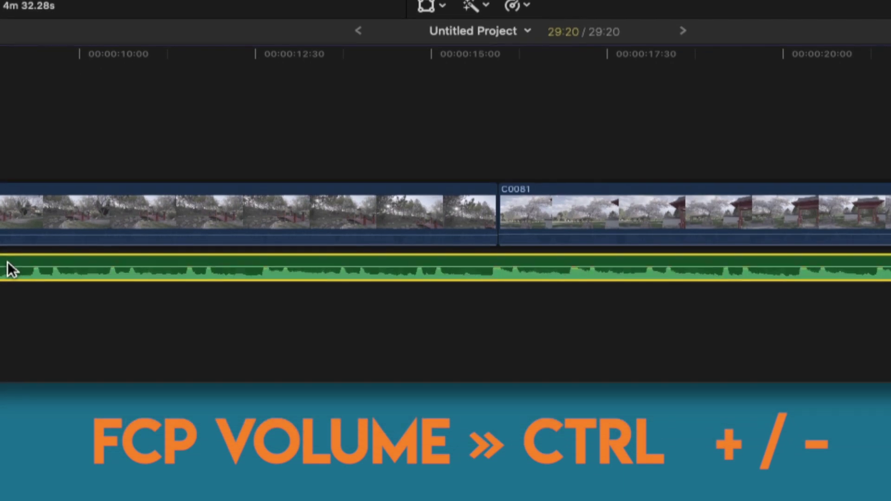
key("ctrl+minus")
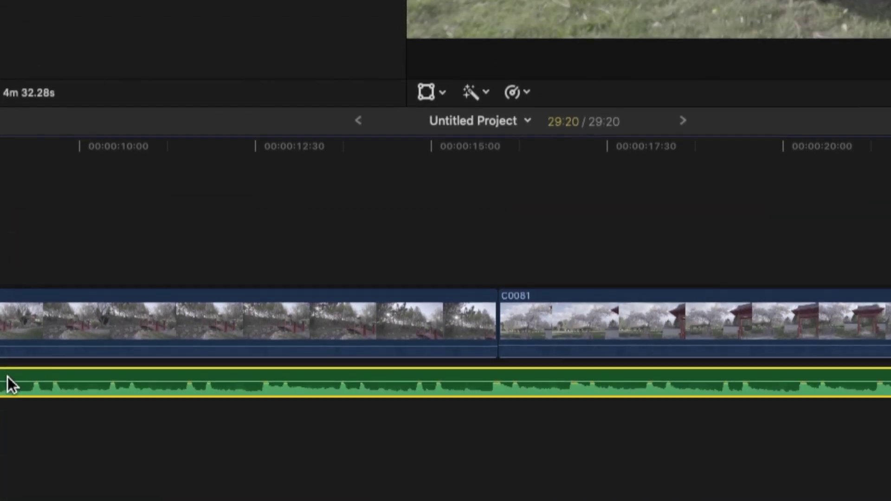
key("ctrl+minus")
key("ctrl+minus")
key("ctrl+minus")
key("ctrl+minus")
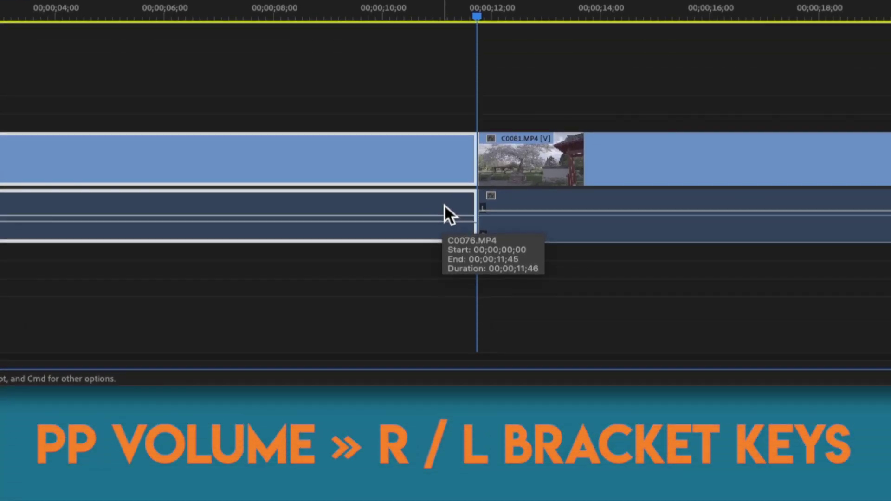
key("bracketleft")
key("bracketleft")
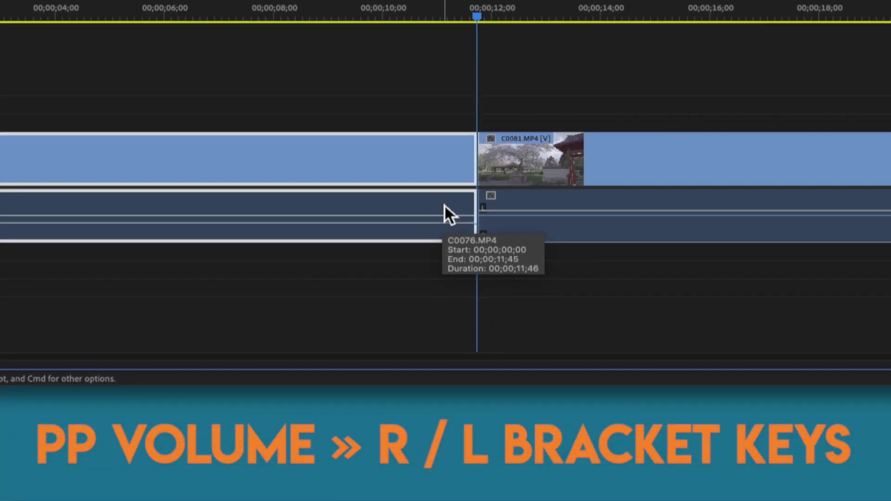
key("bracketright")
key("bracketright")
key("bracketright")
key("bracketright")
key("bracketright")
key("bracketright")
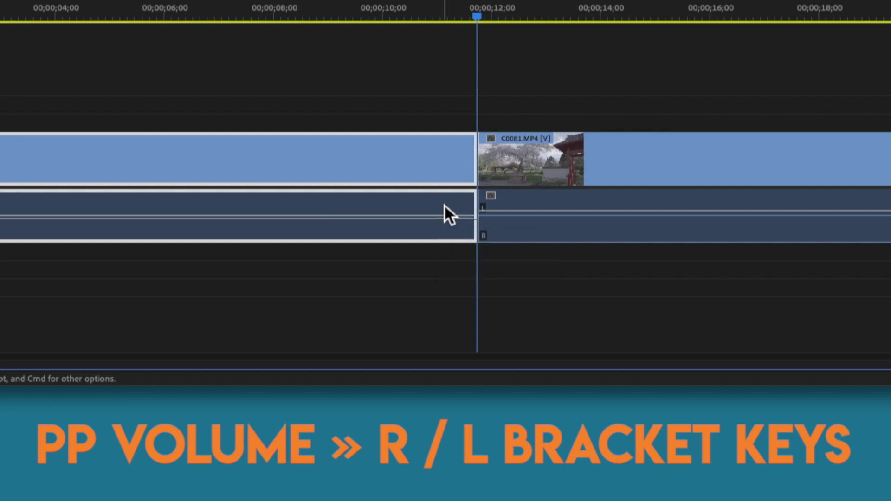
key("bracketleft")
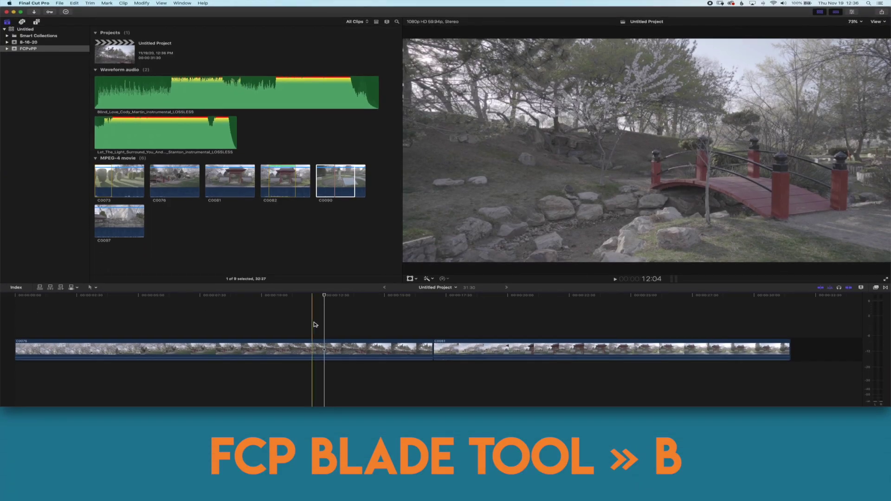
Step: Blade clip C0076 near 12:12, then return to the selection tool
key("b")
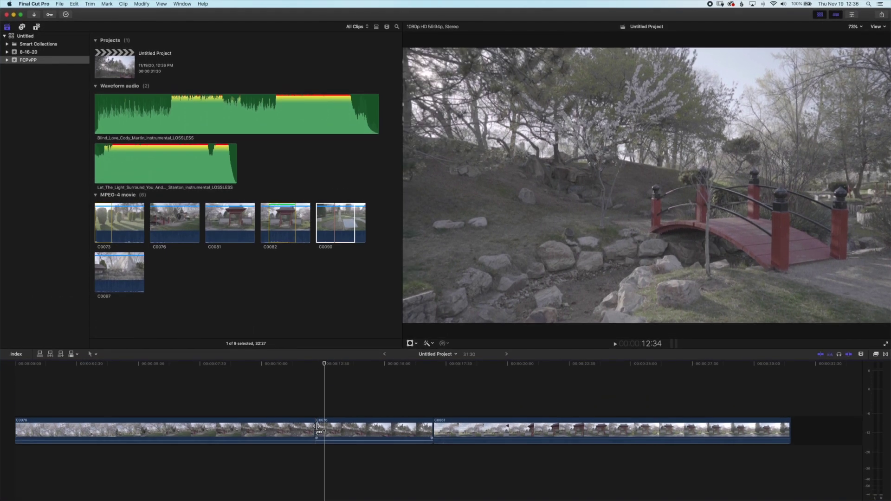
left_click(315, 347)
key("a")
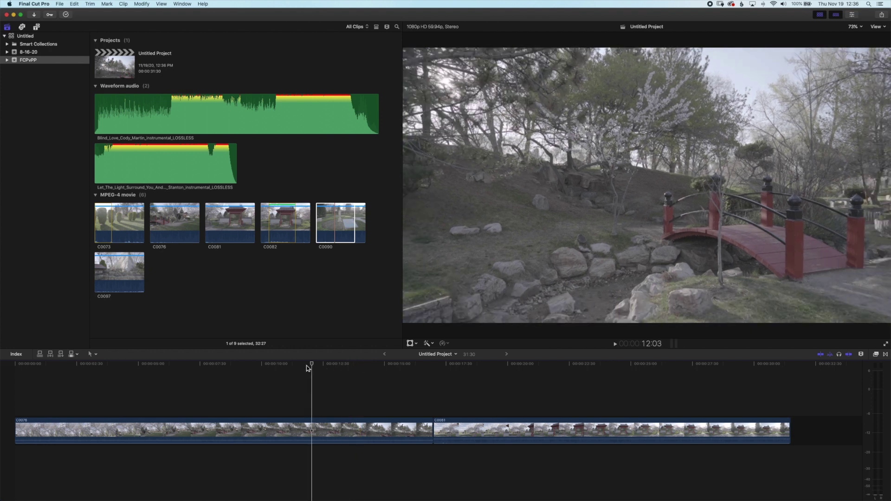
Step: Cut every layer, including the music, at the skimmer position 11:36
key("space")
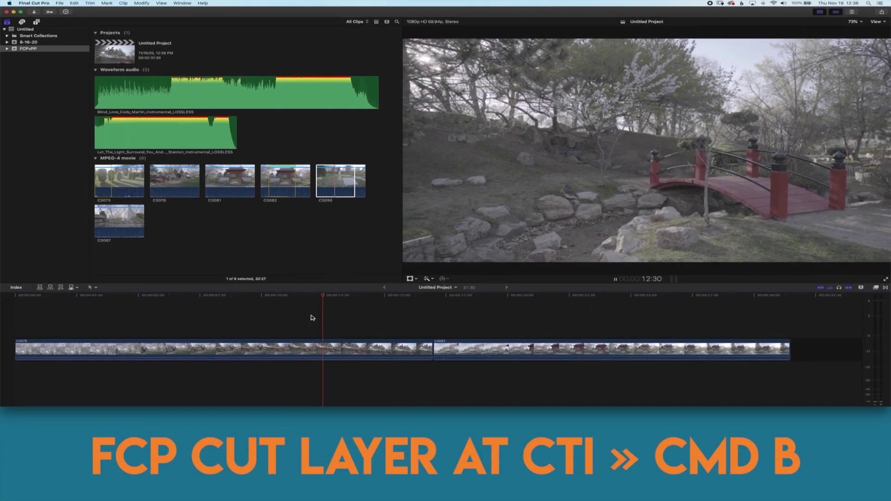
key("space")
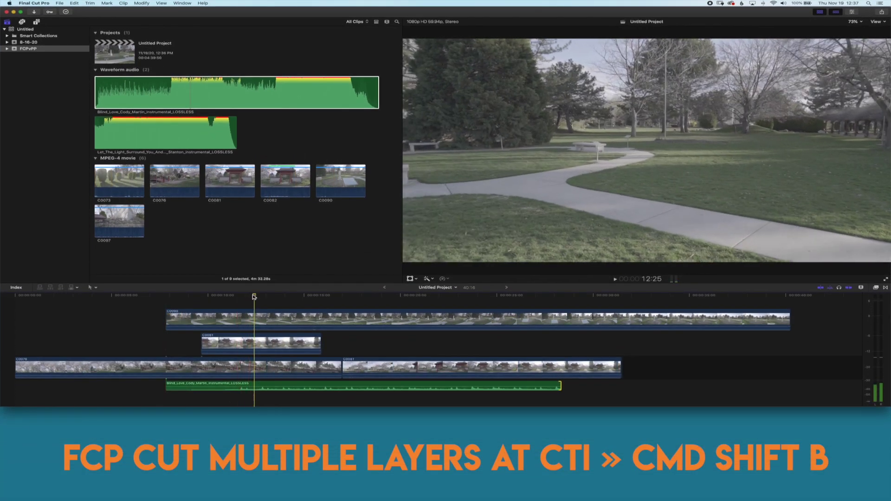
key("super+shift+b")
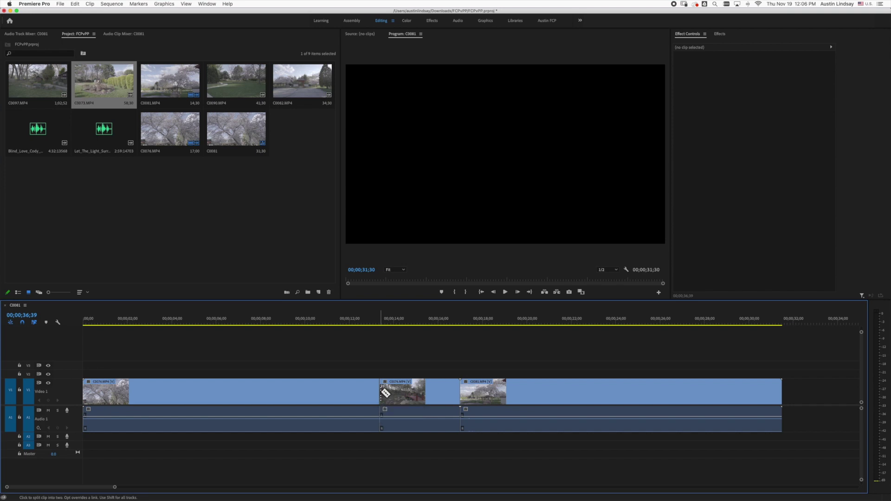
Step: Undo the blade cut and split all video and audio tracks at about 00;00;13;38
key("super+z")
key("v")
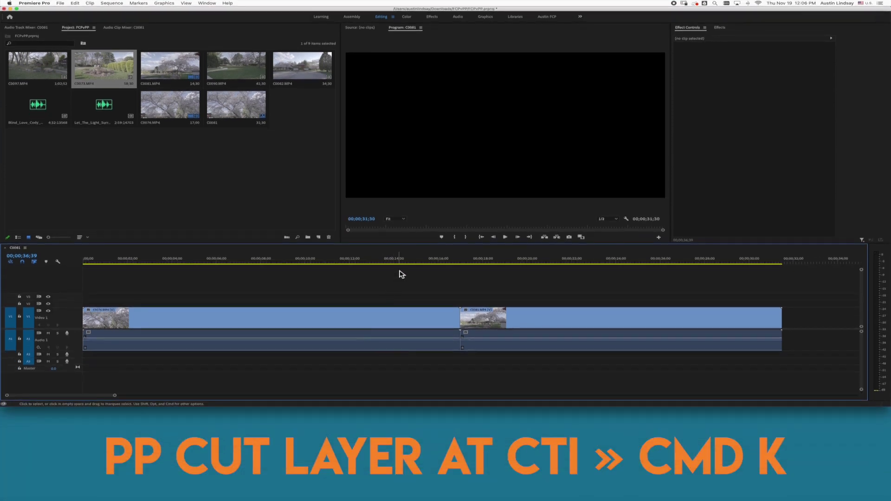
left_click(386, 259)
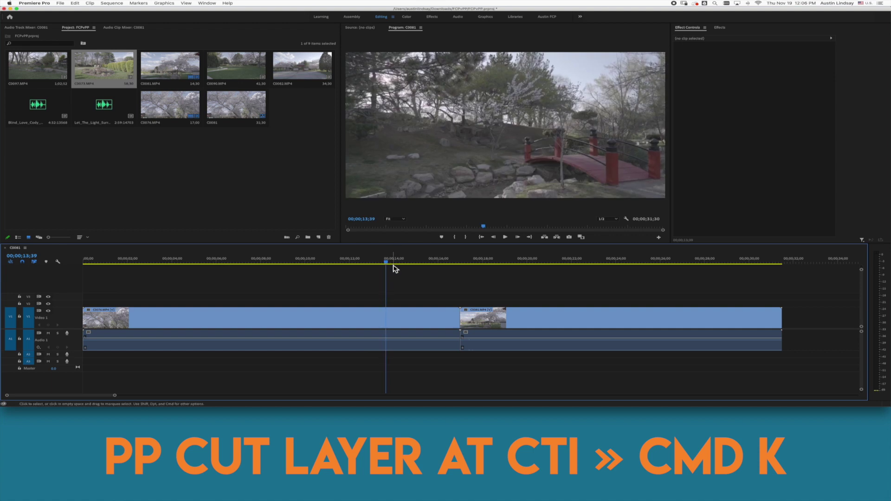
key("super+k")
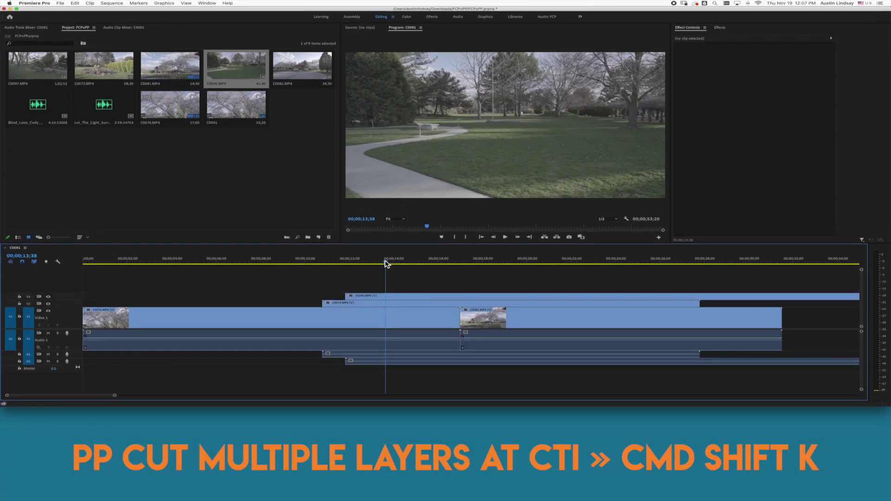
key("super+shift+k")
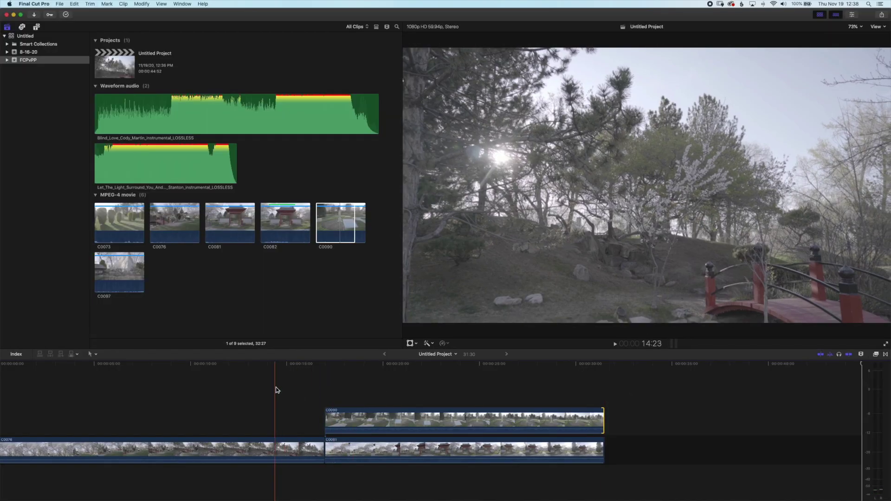
Step: Disable the upper clip C0090 near 20:25 so the C0081 shot beneath shows
key("space")
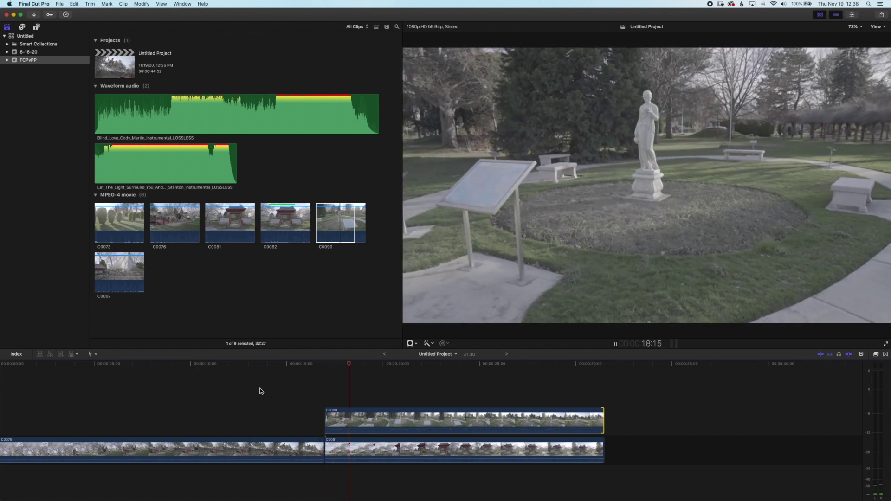
key("space")
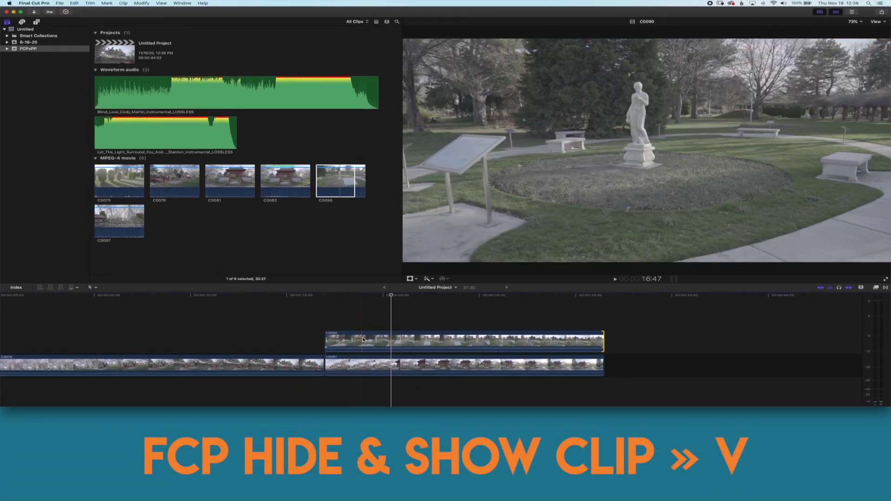
left_click(362, 339)
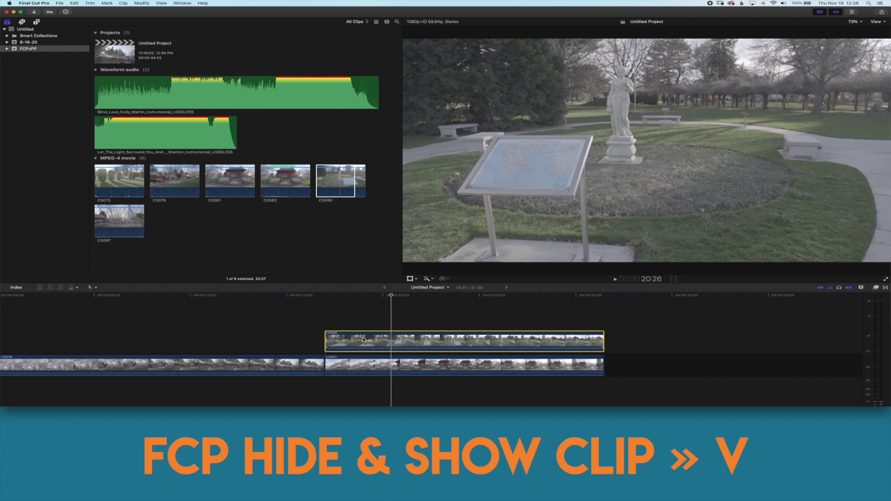
key("v")
Step: In Premiere Pro, disable and then re-enable the C0081 clip on V2
key("space")
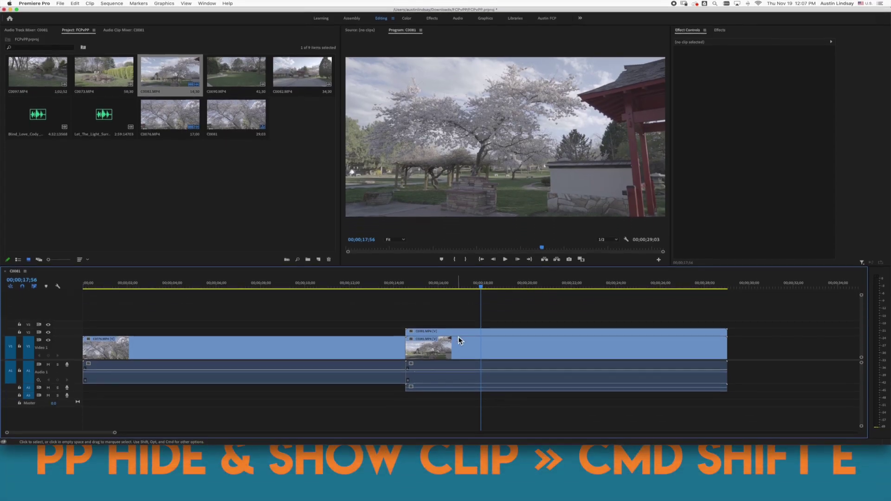
key("super+shift+e")
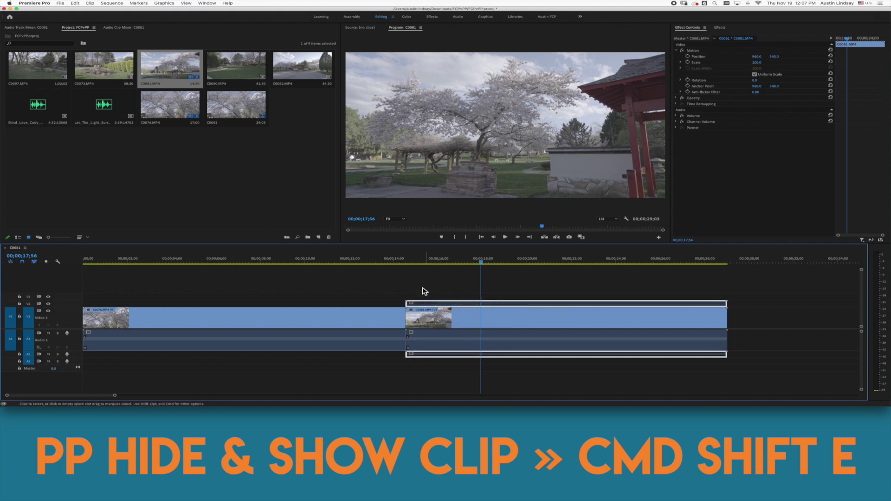
key("super+shift+e")
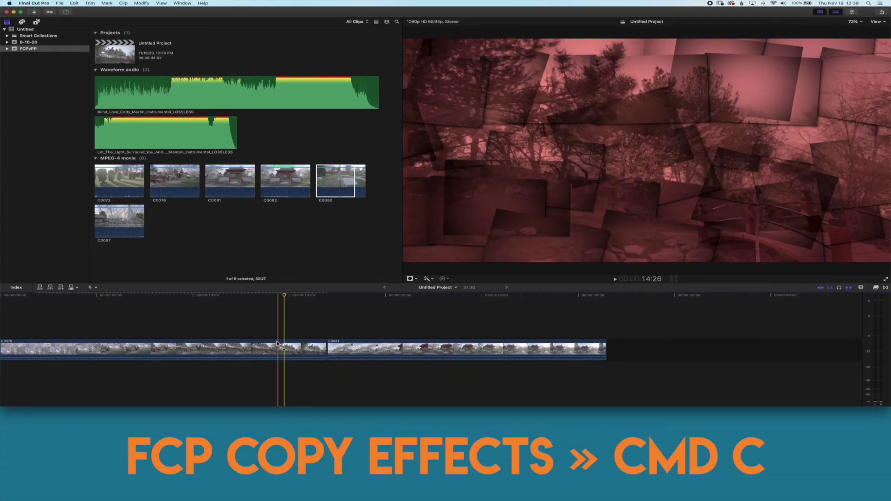
Step: Copy C0076's effects and paste them onto clip C0081
left_click(274, 348)
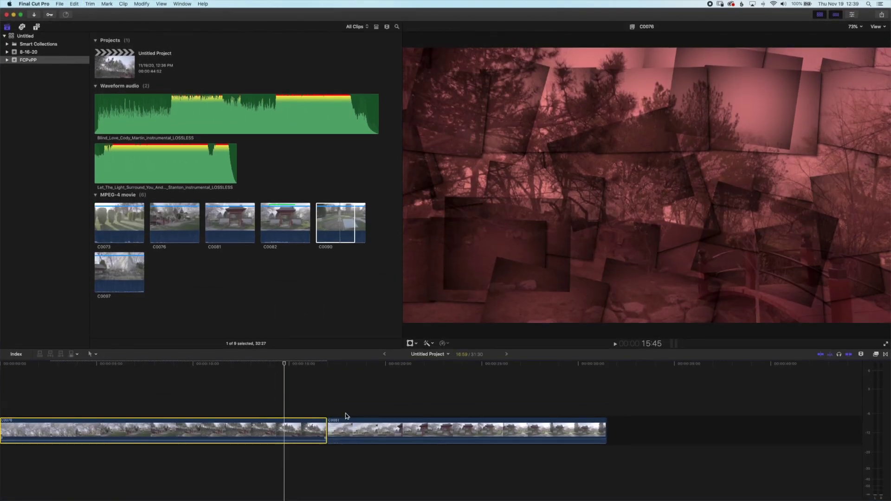
left_click(371, 322)
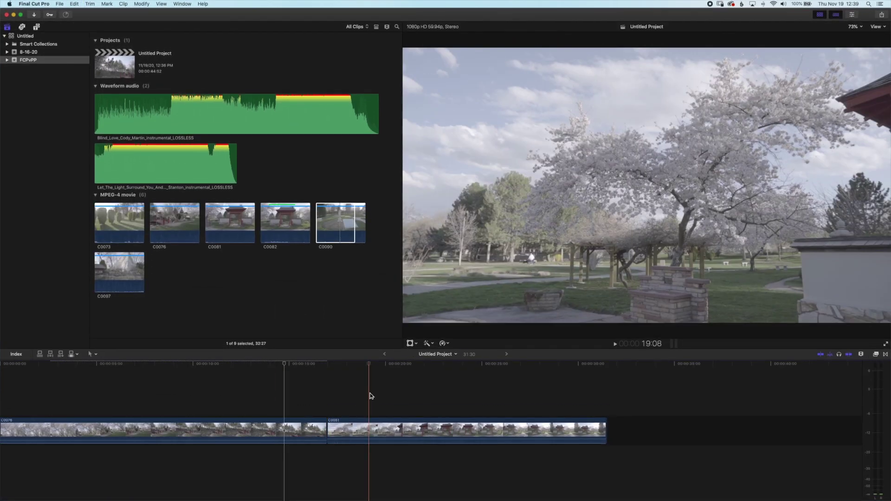
left_click(369, 424)
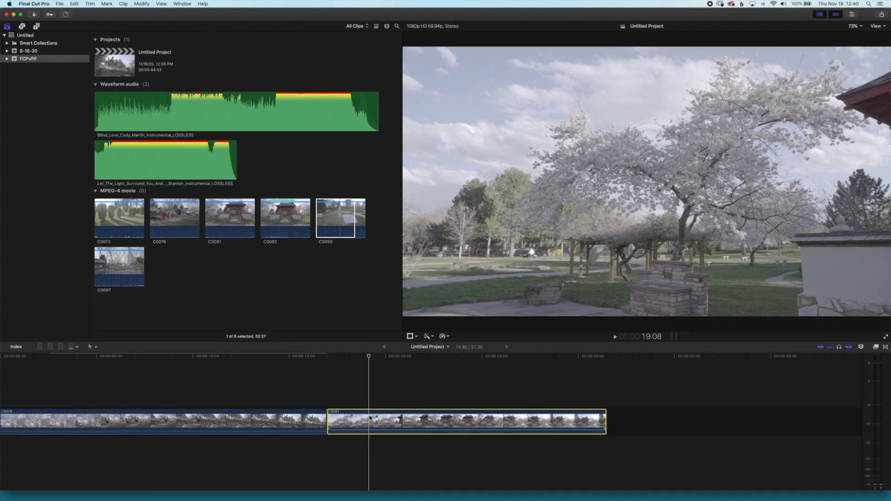
key("super+alt+v")
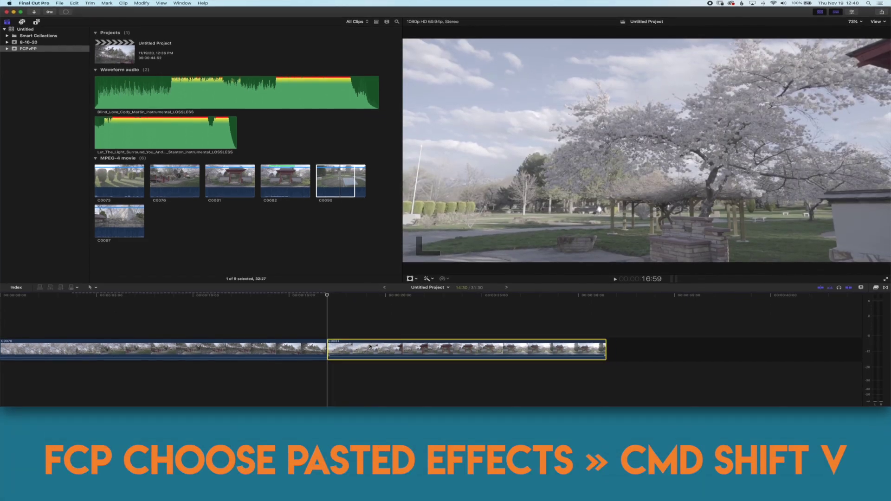
Step: Paste only C0076's Colorize effect onto C0081, then strip all effects from C0081 again
key("super+shift+v")
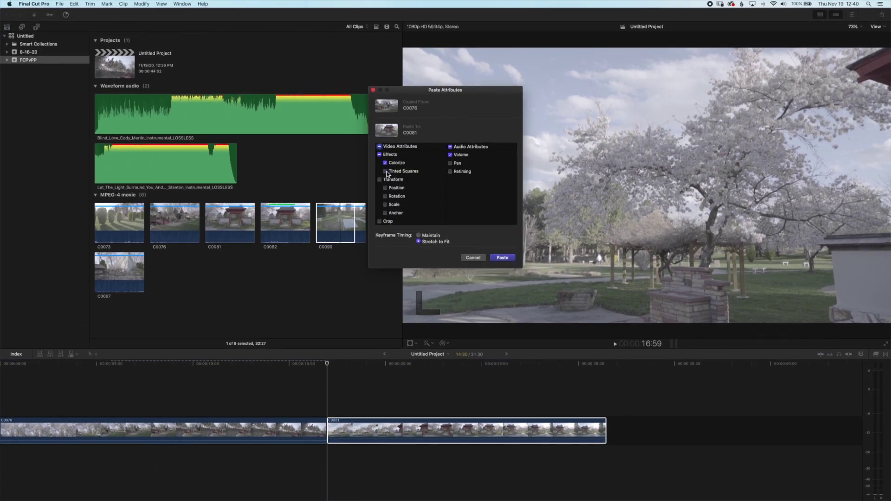
left_click(505, 258)
left_click(353, 423)
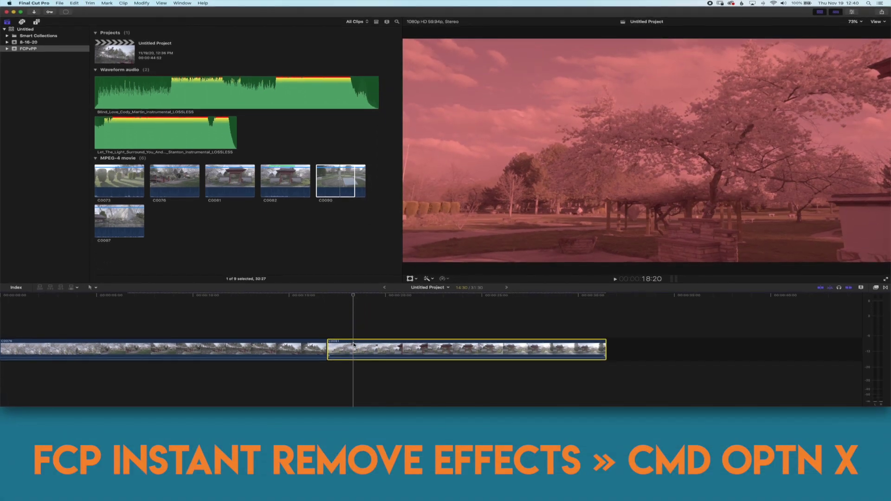
key("super+alt+x")
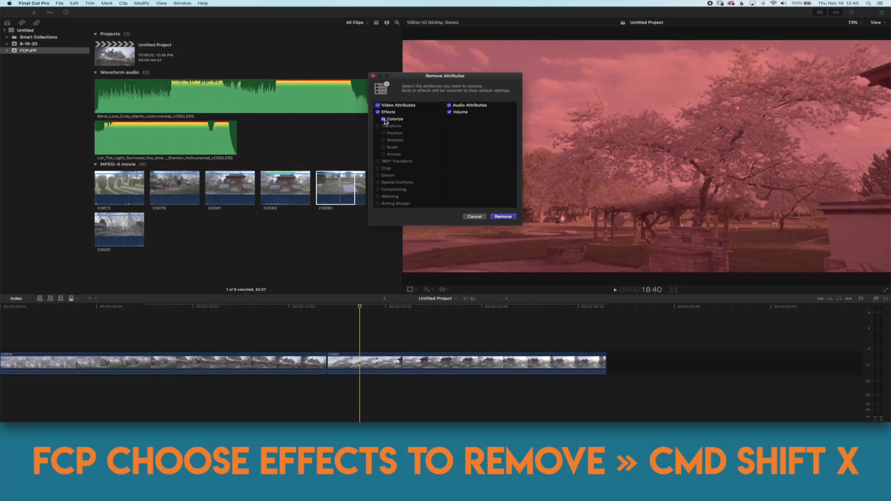
Step: Remove the Colorize attribute from C0081 in the Remove Attributes dialog
left_click(384, 120)
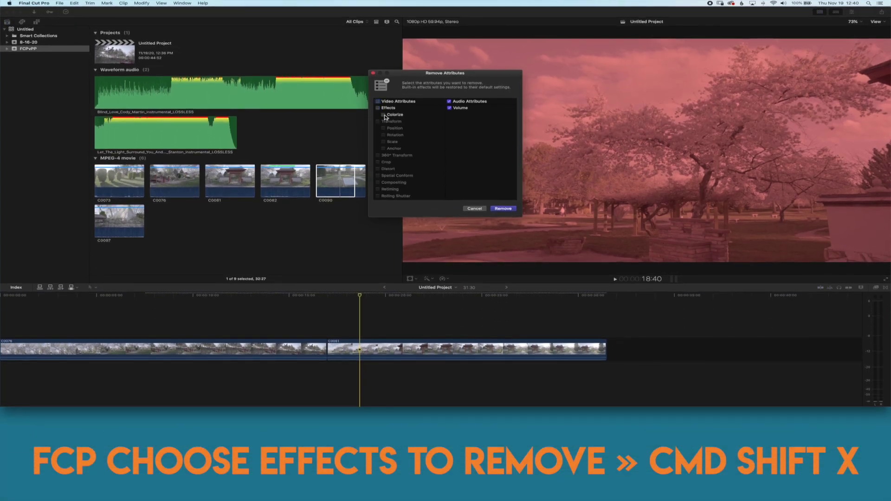
left_click(507, 211)
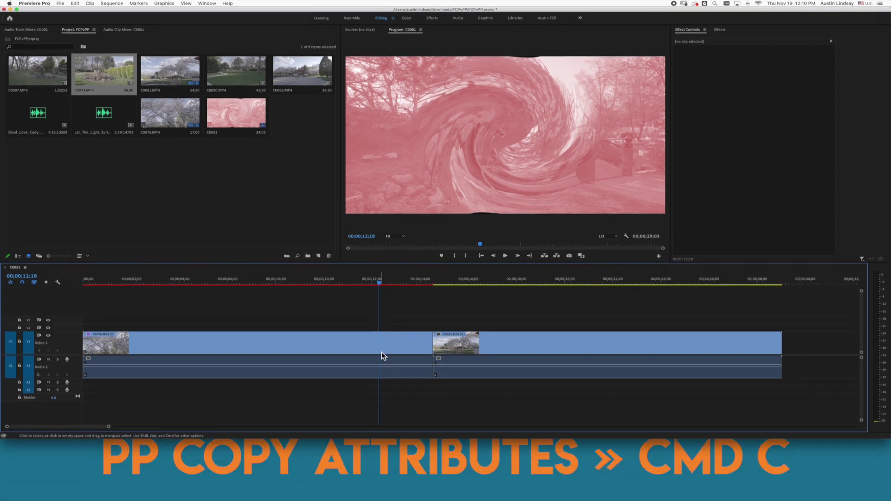
Step: Paste only C0076's Tint effect onto C0081, leaving out Twirl
left_click(381, 354)
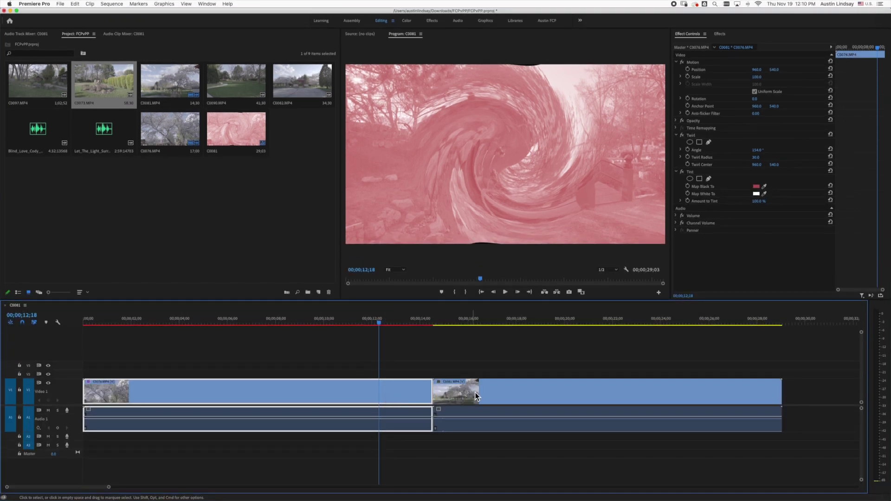
left_click(489, 392)
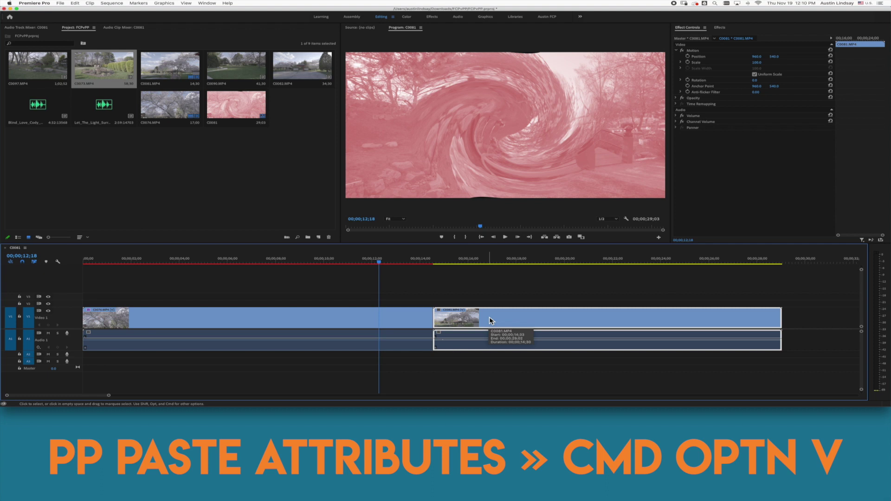
key("super+alt+v")
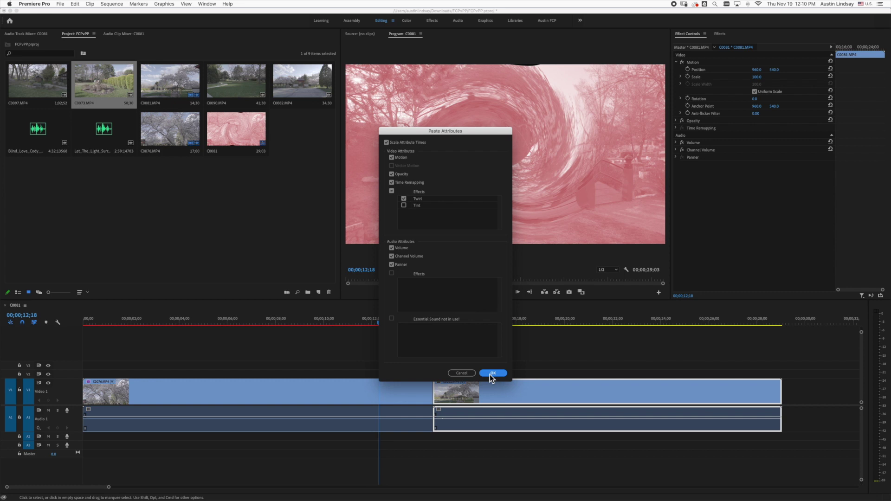
left_click(405, 207)
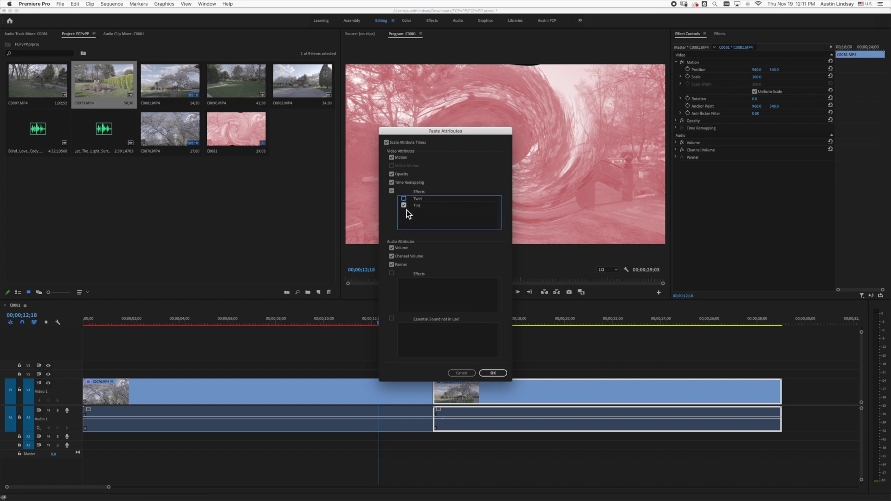
left_click(493, 373)
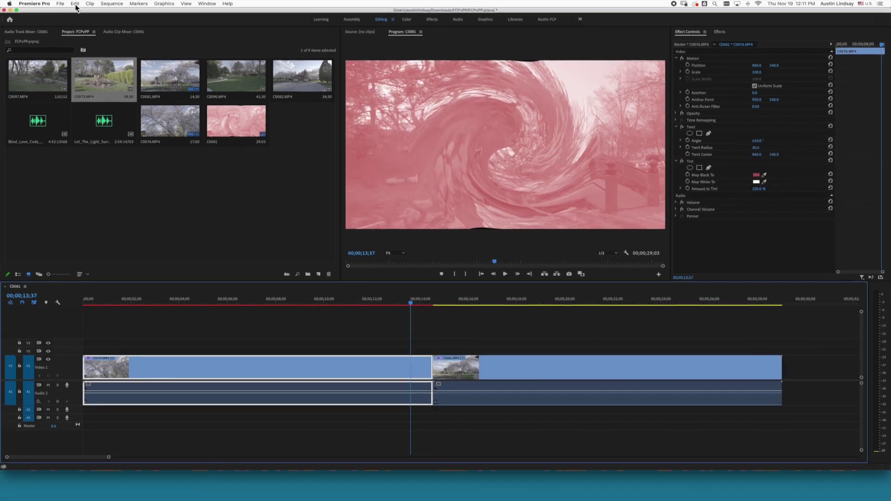
Step: Remove the Twirl and Tint effects from C0076 via Edit > Remove Attributes
left_click(75, 4)
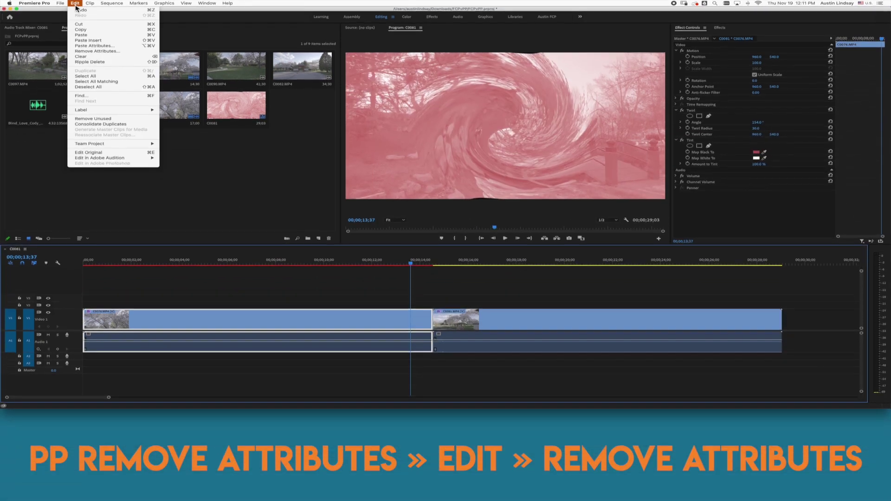
left_click(88, 52)
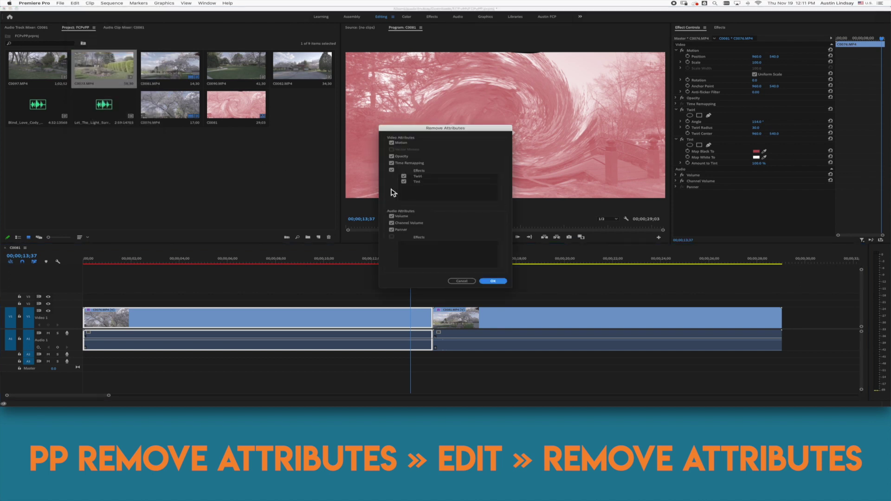
left_click(493, 281)
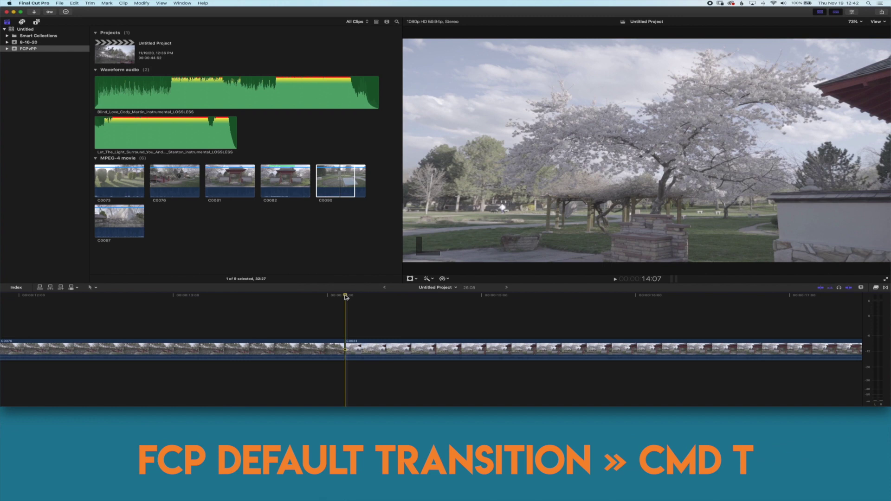
Step: Add a cross dissolve at the C0076/C0081 edit, lengthen it and roll the edit underneath
key("cmd+t")
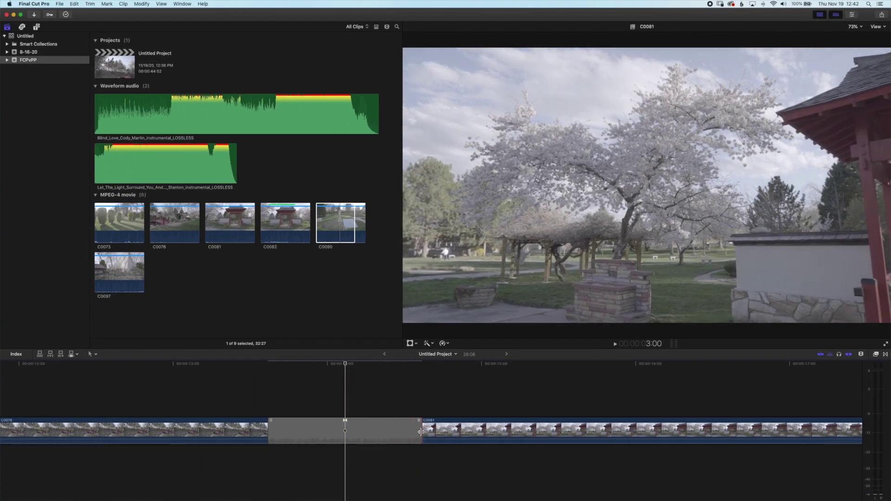
mouse_move(420, 432)
left_mouse_down()
mouse_move(441, 431)
mouse_move(392, 432)
mouse_move(413, 429)
left_mouse_up()
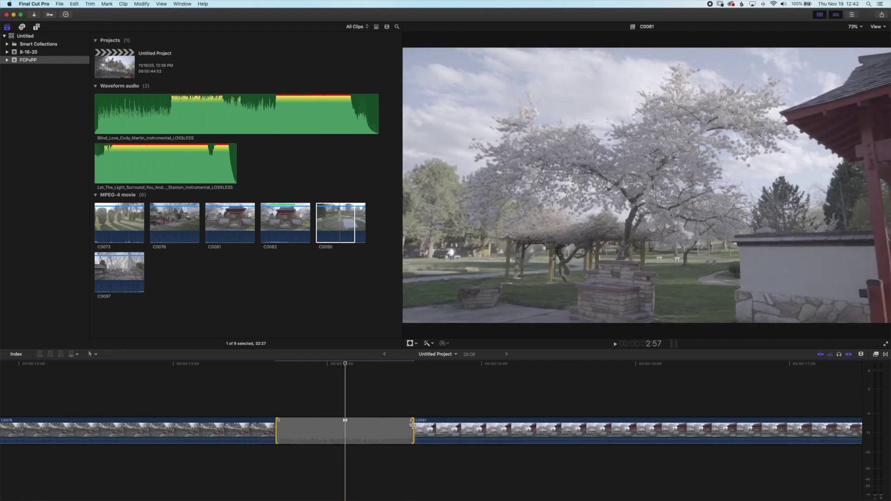
left_click_drag(411, 422, 383, 423)
mouse_move(268, 423)
left_mouse_down()
mouse_move(232, 424)
mouse_move(280, 424)
mouse_move(234, 421)
mouse_move(271, 426)
left_mouse_up()
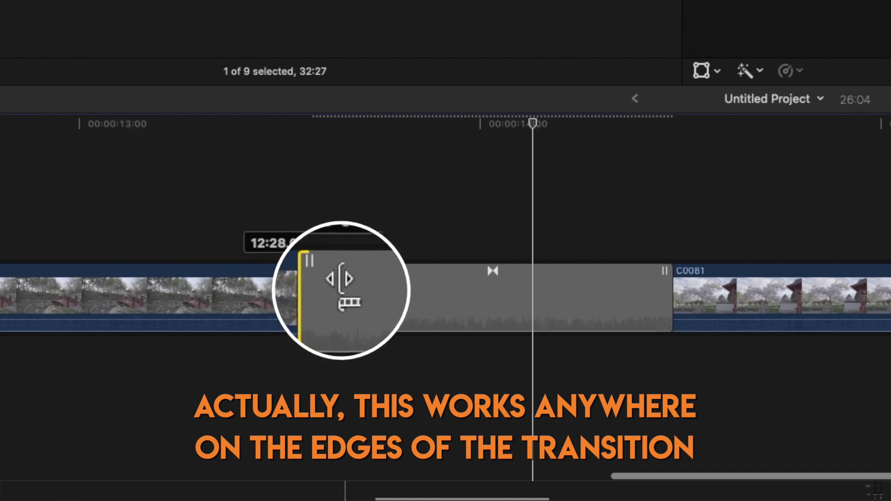
left_click_drag(341, 281, 365, 281)
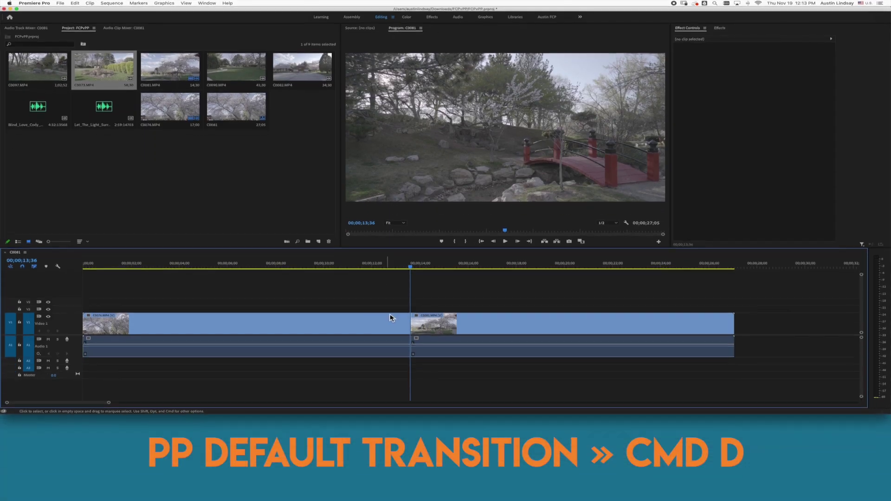
Step: Add a Cross Dissolve at the C0076/C0081 edit and shorten it from its end
key("super+d")
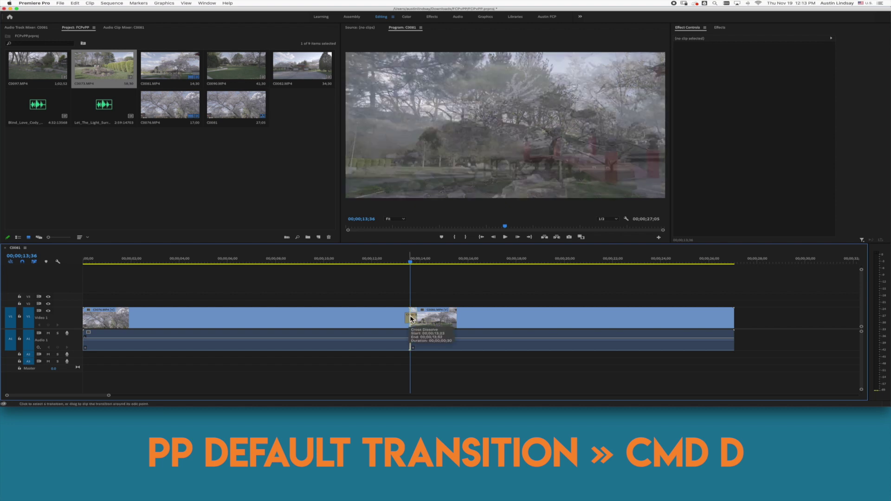
key("equal")
key("equal")
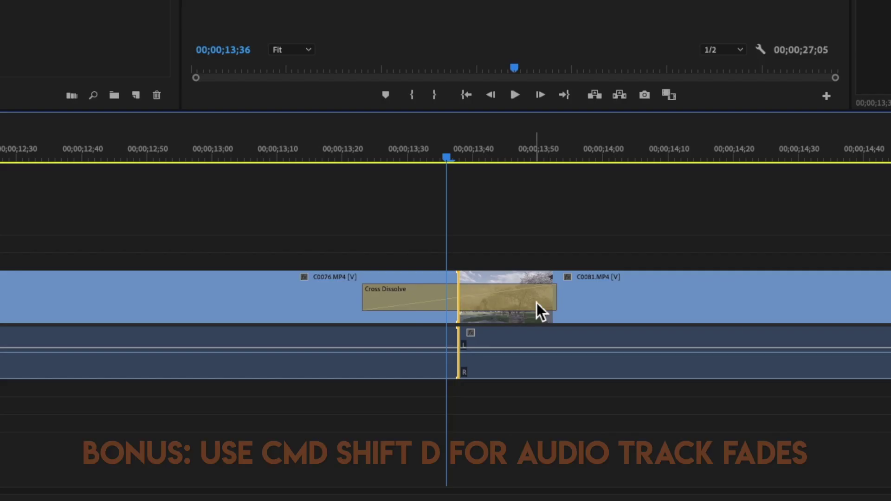
left_click_drag(555, 302, 606, 299)
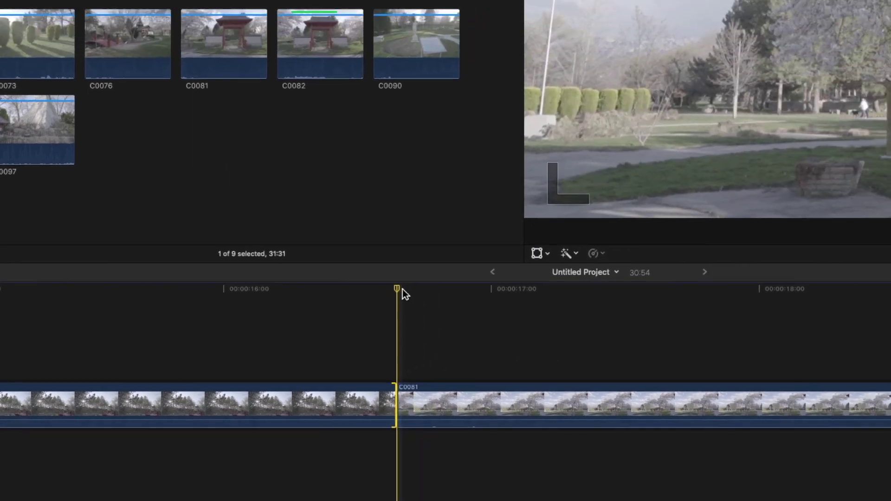
Step: Add a cross dissolve at the start of clip C0081 using Cmd+T
key("super+t")
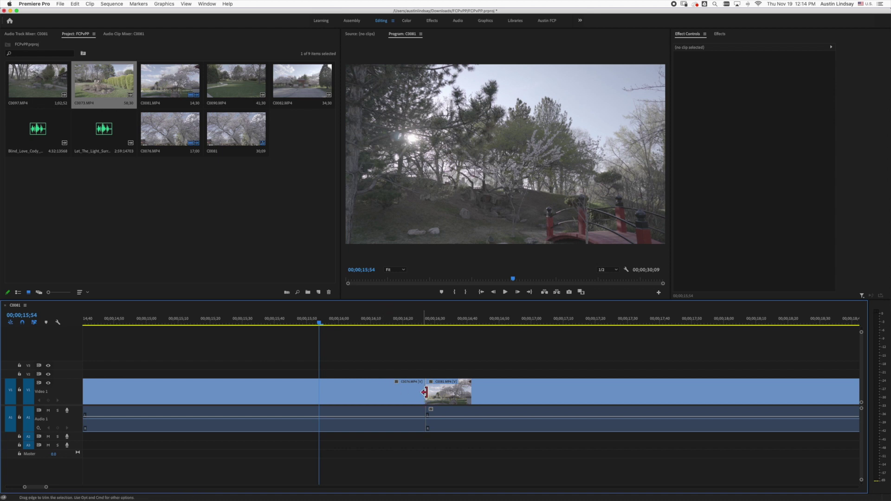
Step: Trim C0081's head and slide it earlier, then trim C0076's end to the playhead
left_click_drag(425, 392, 355, 392)
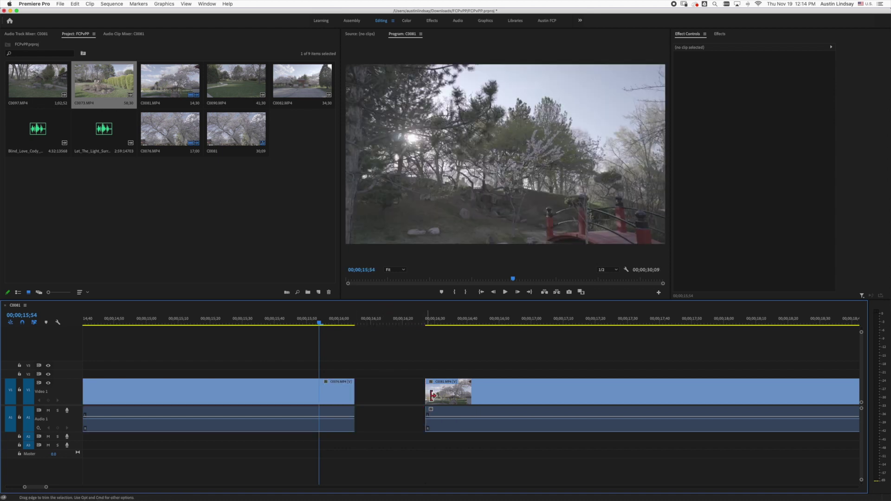
left_click_drag(432, 396, 389, 397)
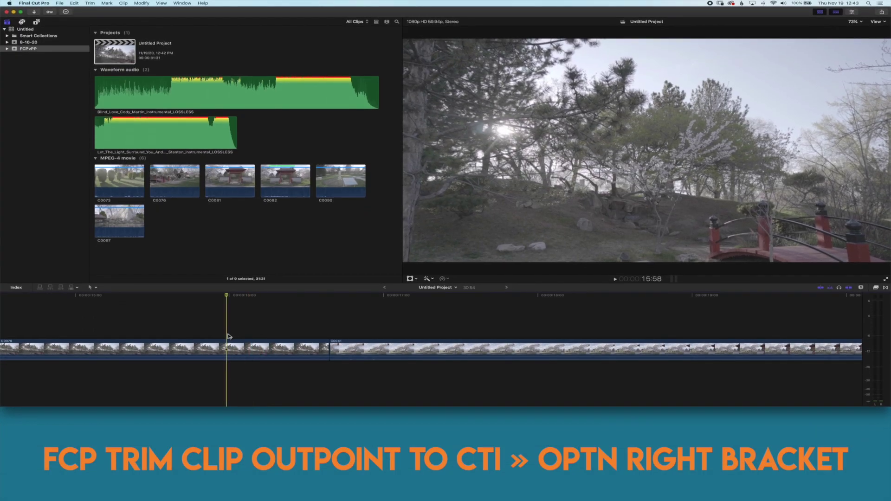
key("alt+bracketright")
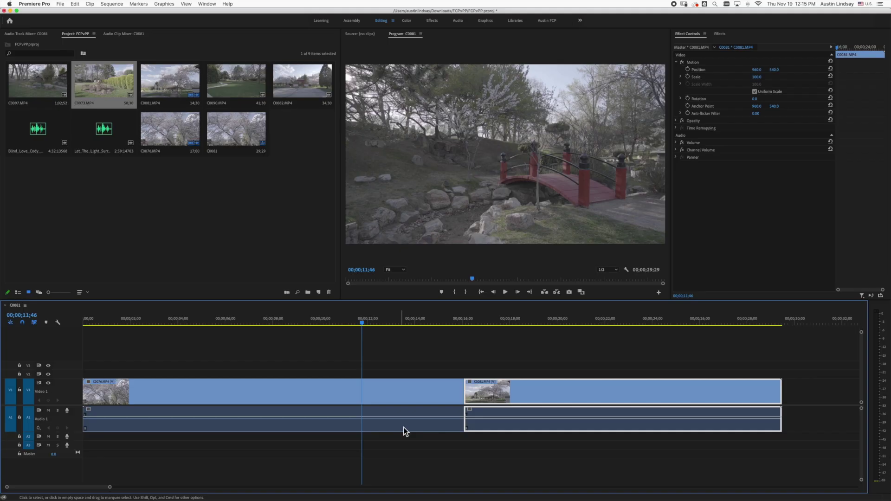
Step: Ripple-trim C0076's end to the 11;46 playhead, then trim C0081's start to the playhead
key("w")
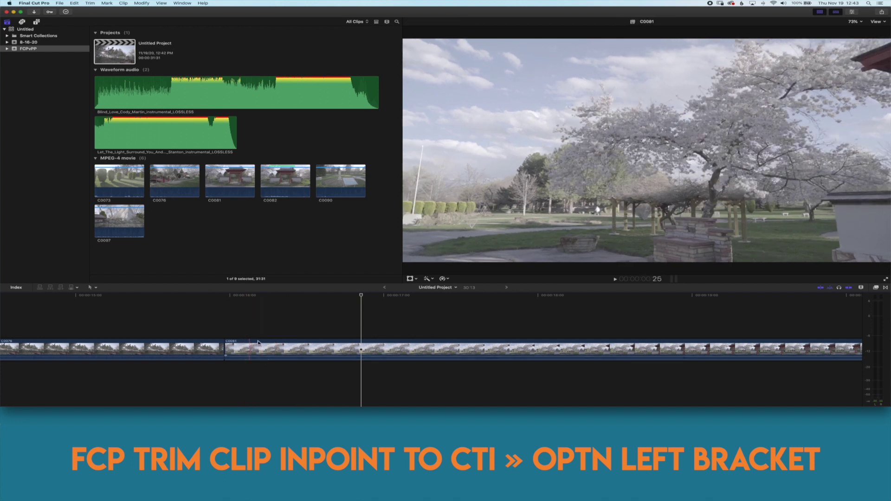
key("alt+bracketleft")
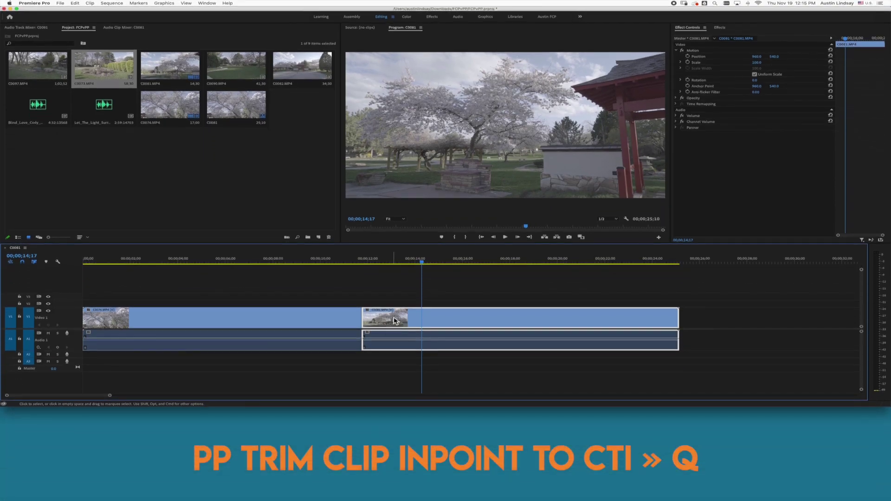
Step: Ripple-trim C0081's head to the playhead (sequence 22;37) and move the playhead back to 10;13
key("q")
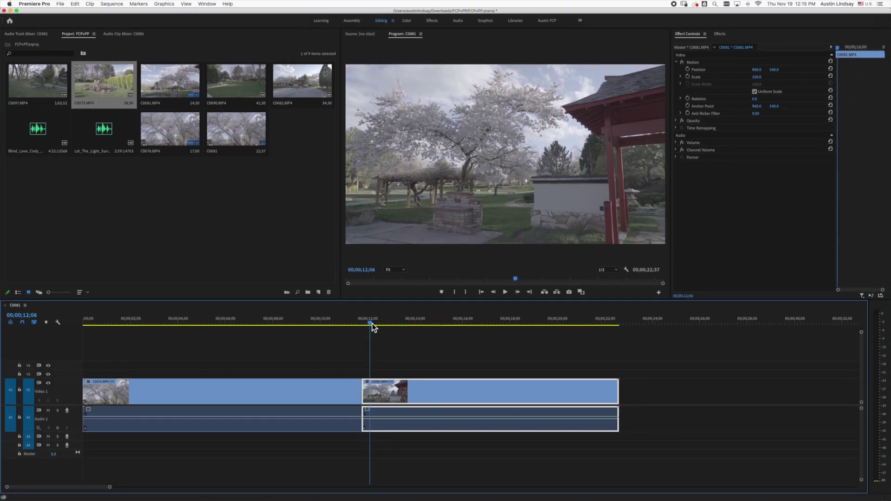
left_click_drag(370, 263, 325, 264)
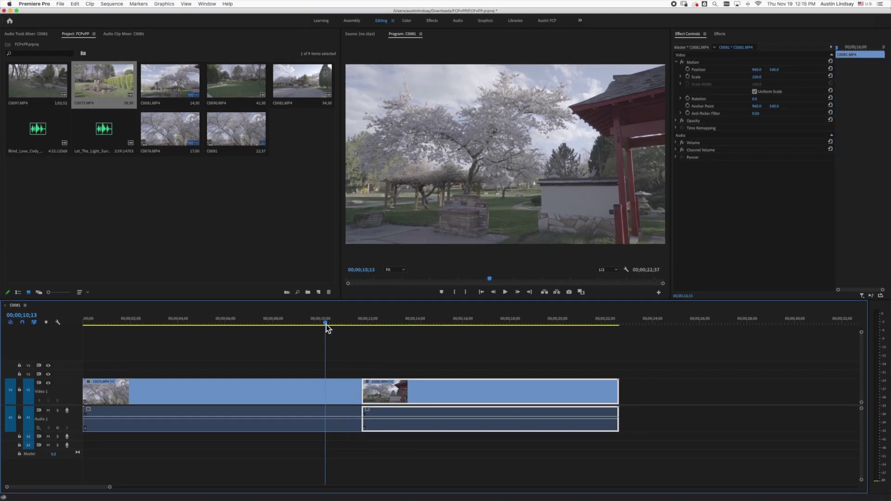